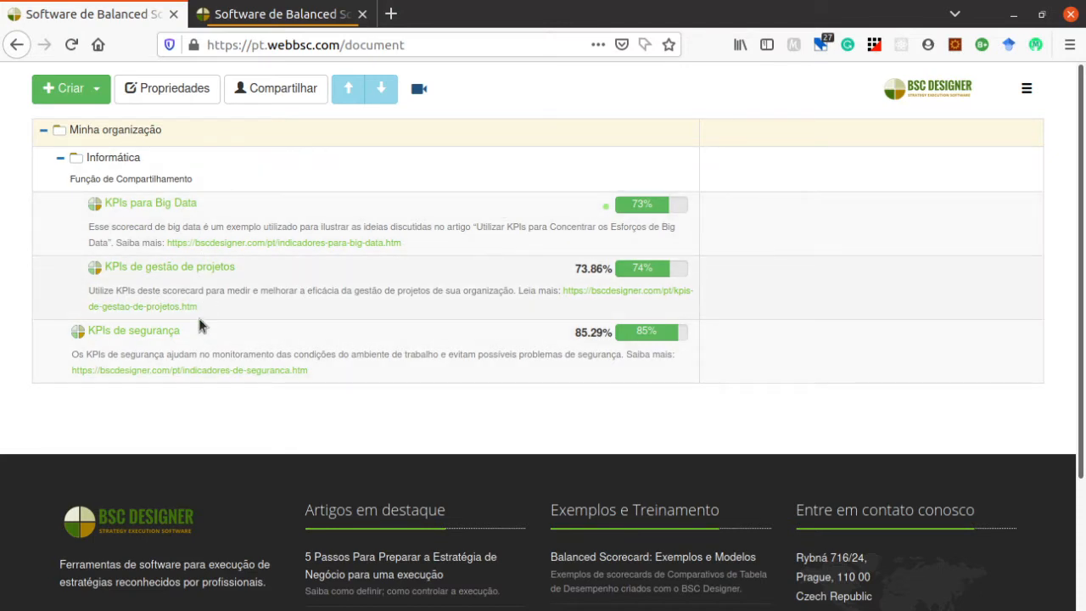
Look over the two scorecards in the Informática group and refresh the other account's scorecard page to check what is shared with it.
click(276, 218)
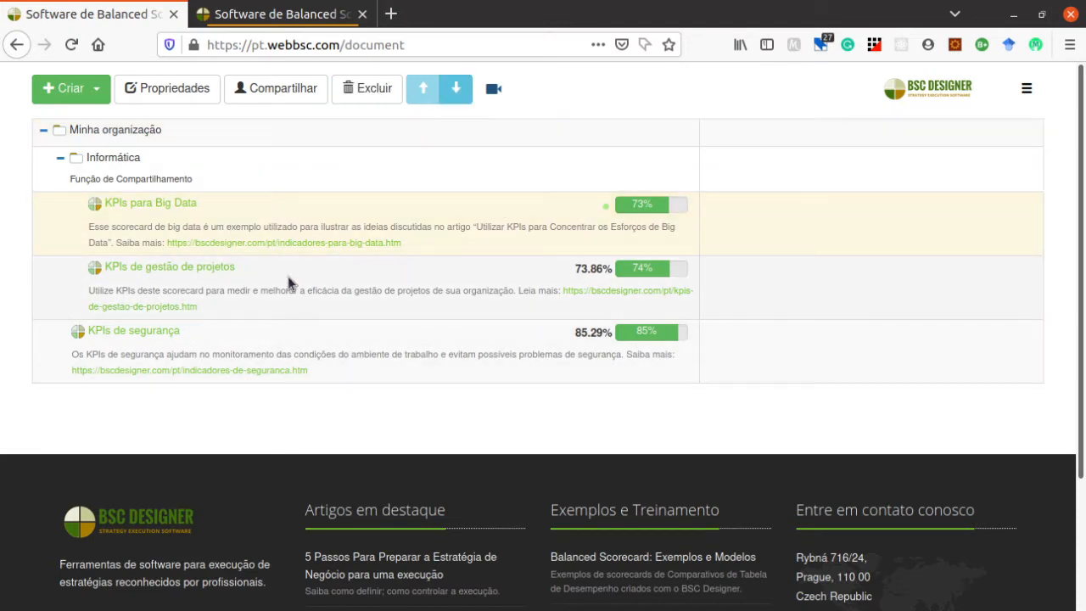
click(288, 275)
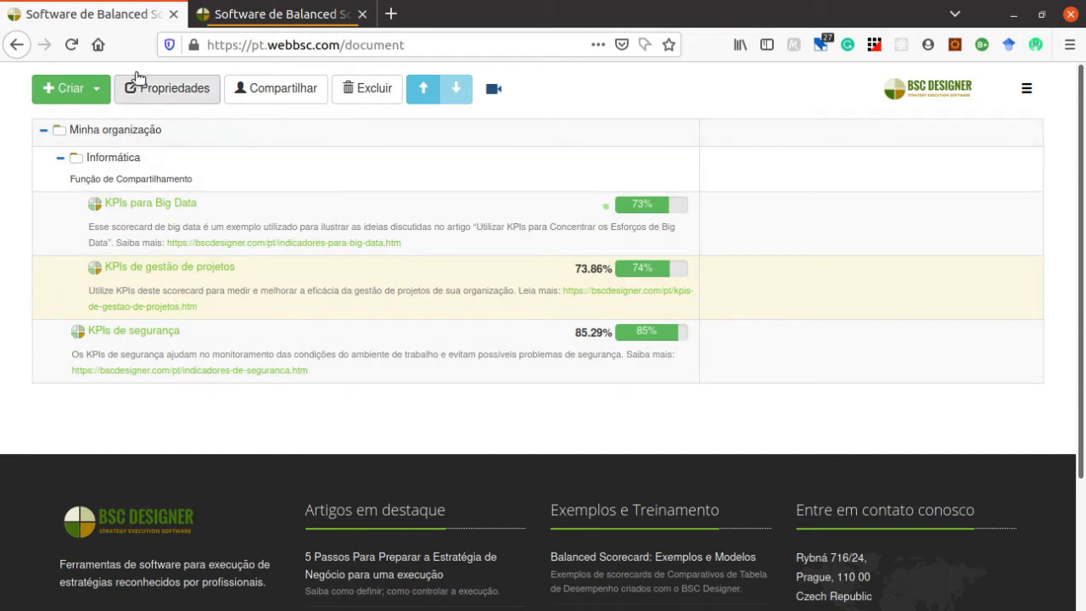
click(230, 17)
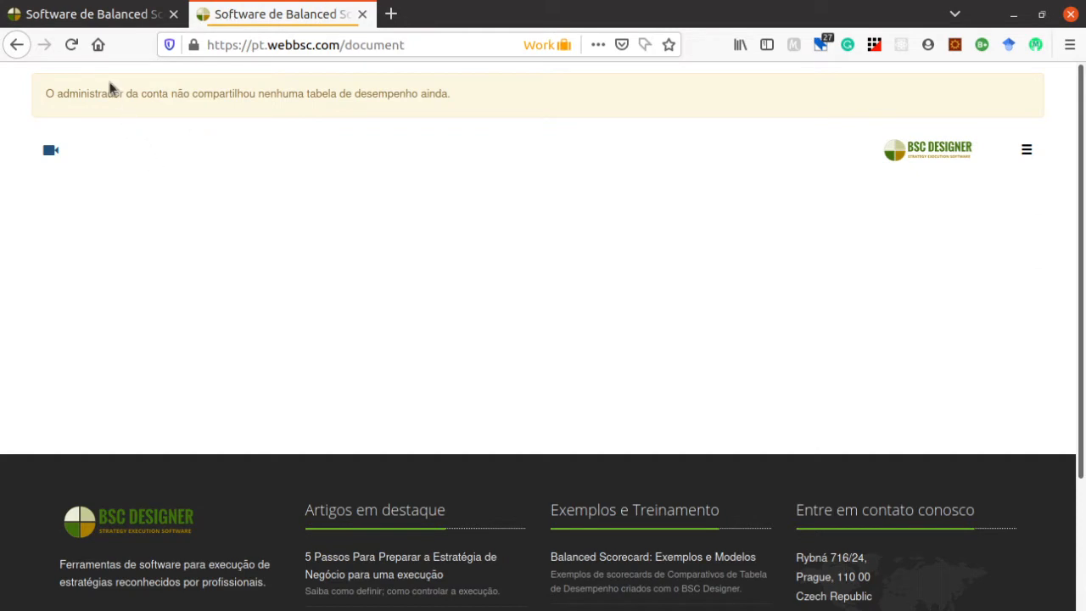
click(71, 46)
click(105, 15)
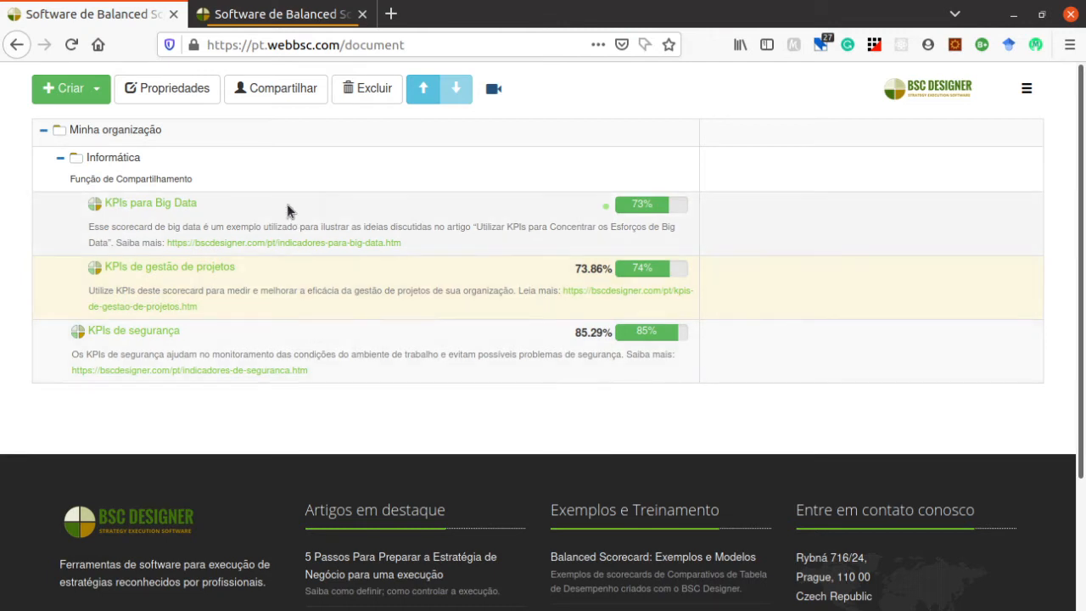
Grant Teste de Compartilhamento the Modificar scorecard permission on Minha organização, and refresh the other account's page to check its access.
click(245, 132)
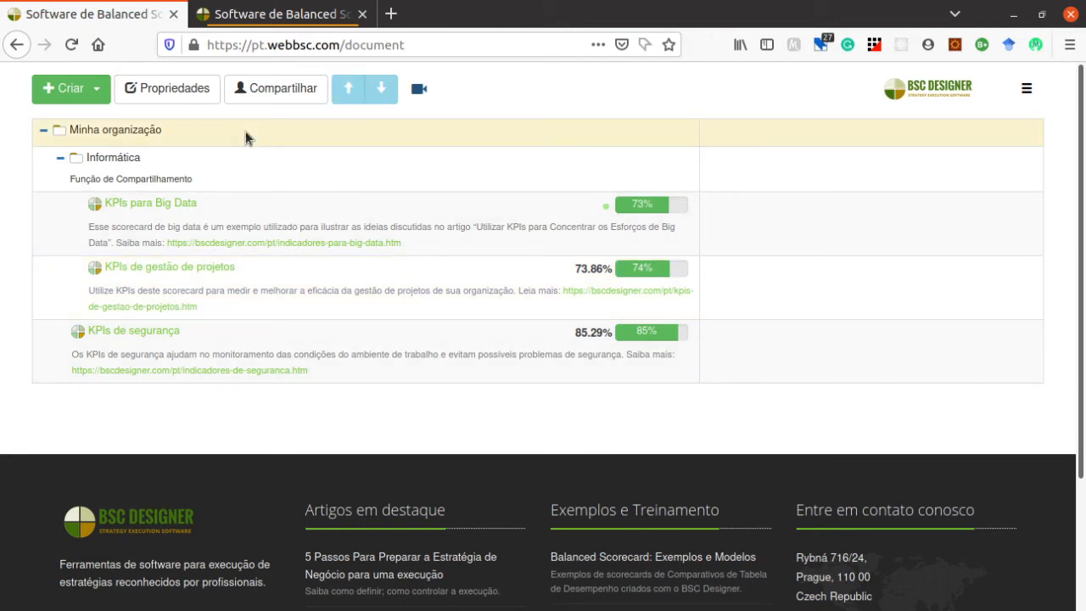
click(263, 86)
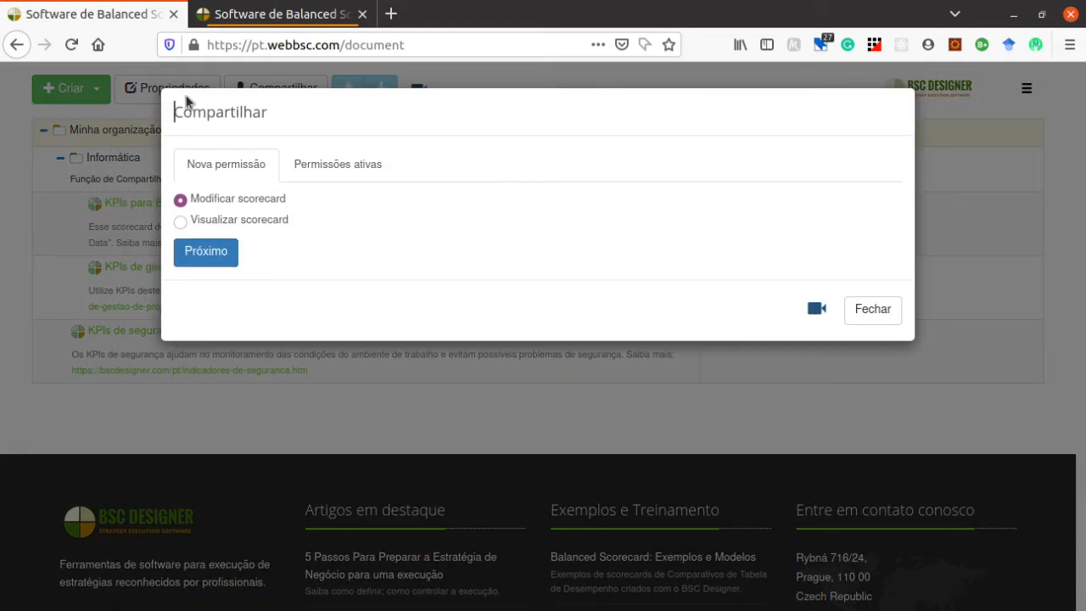
click(208, 248)
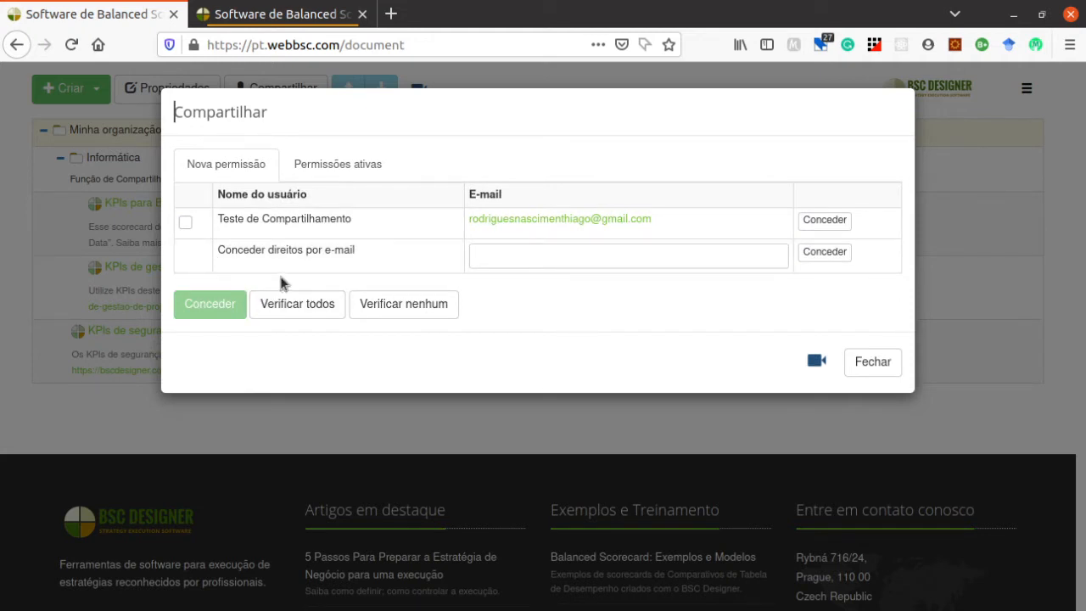
click(185, 223)
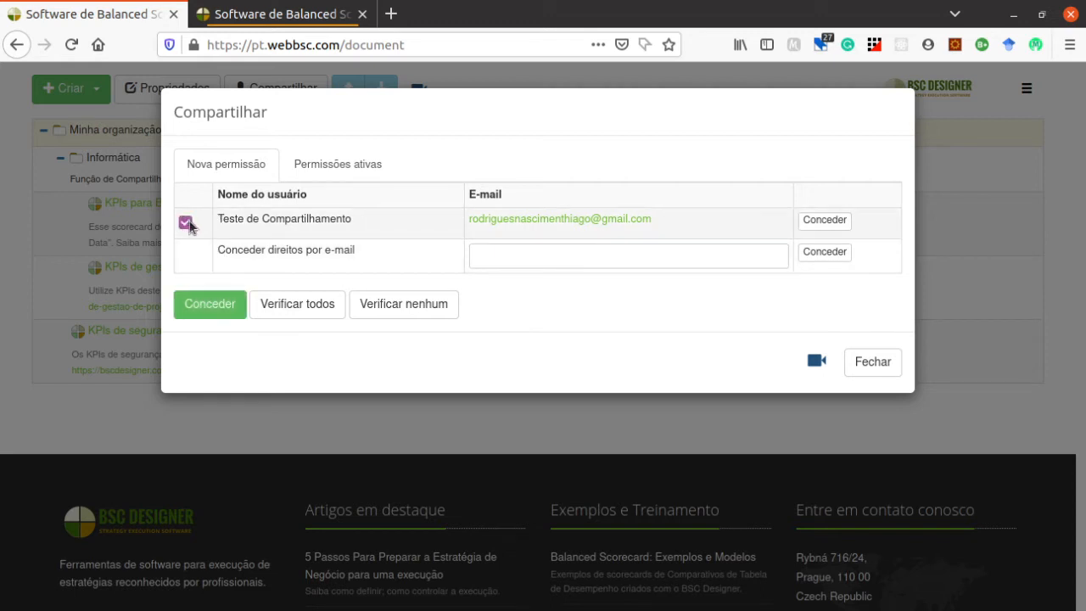
click(224, 303)
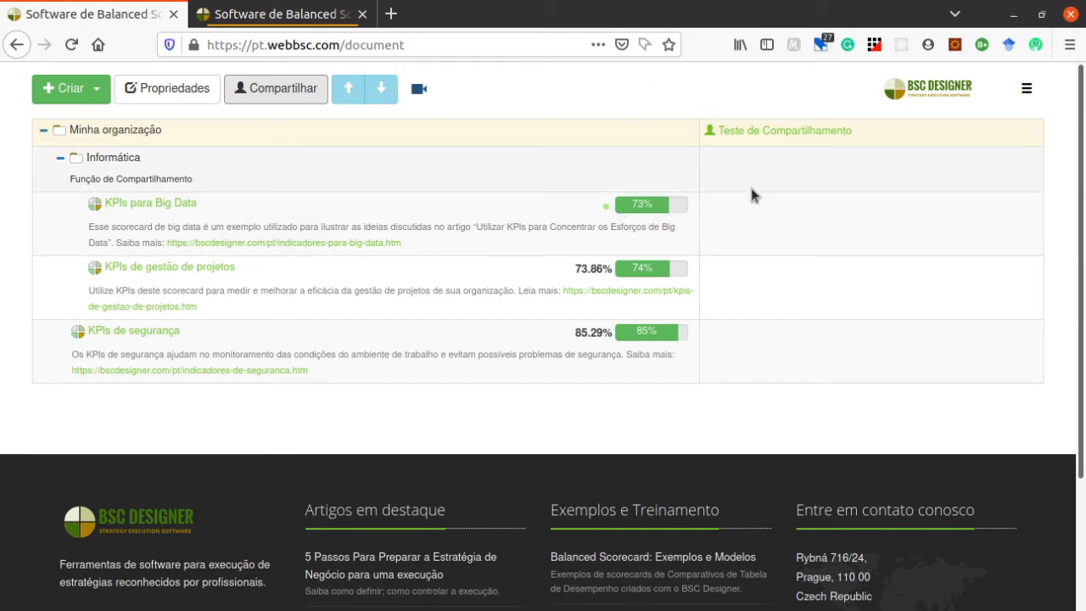
click(302, 17)
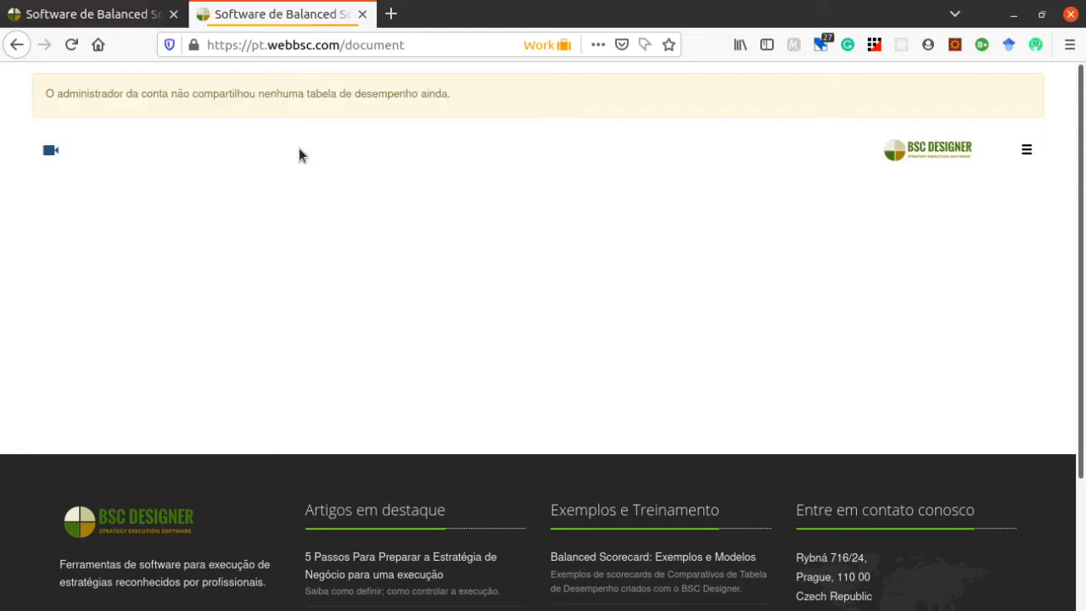
click(71, 45)
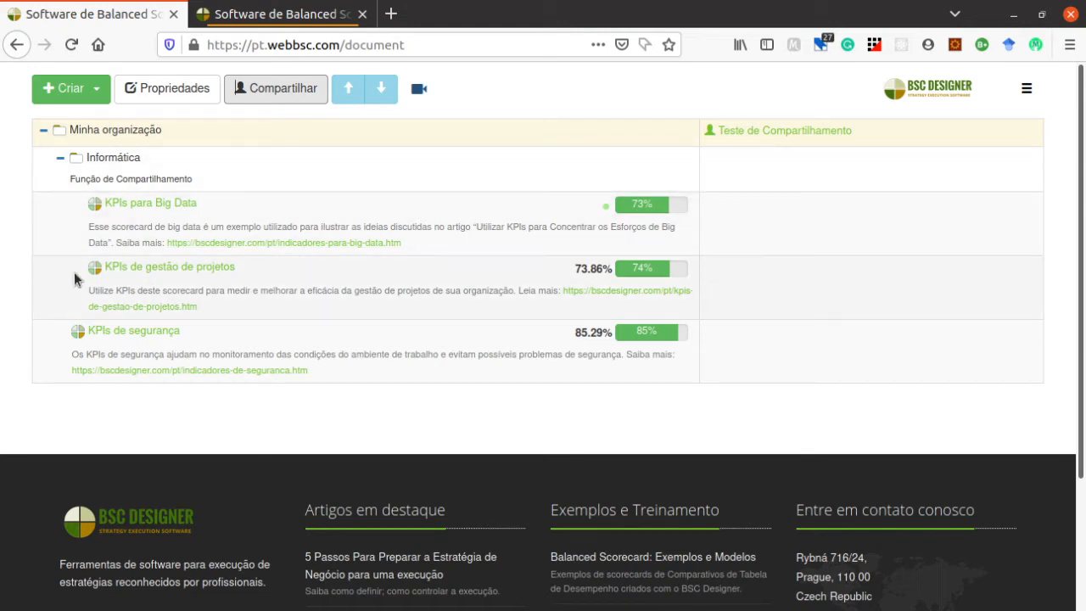
Review the new permission types offered for sharing the Informática group, without granting any.
click(241, 175)
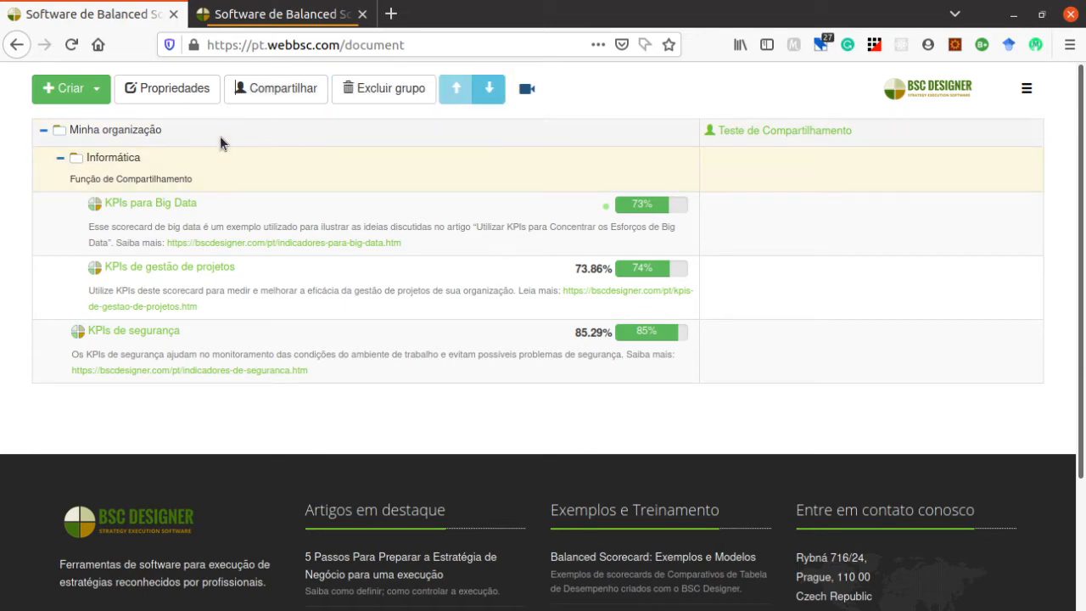
click(269, 88)
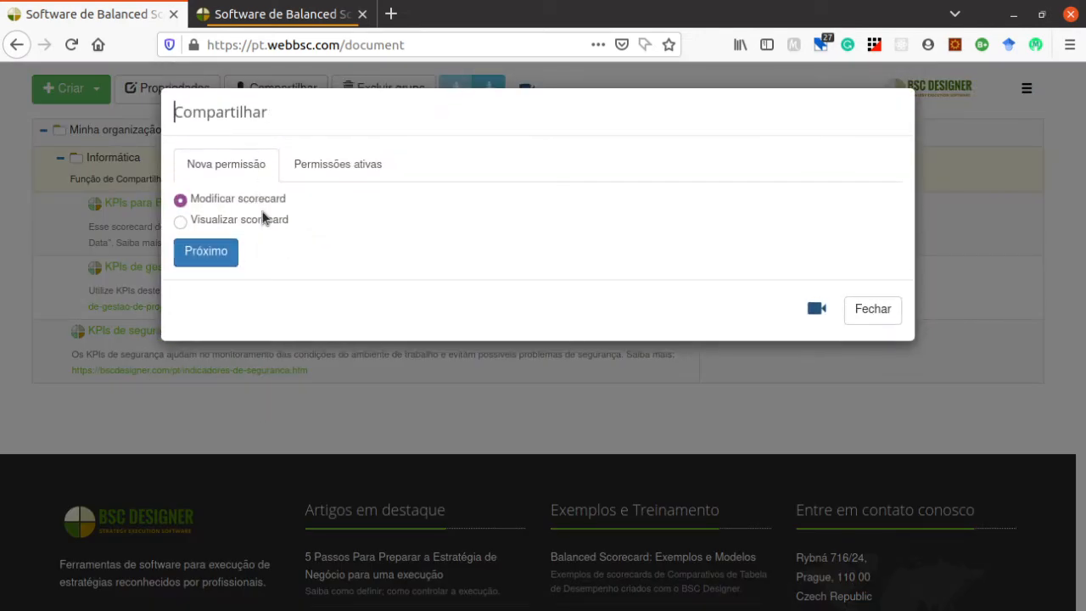
click(869, 309)
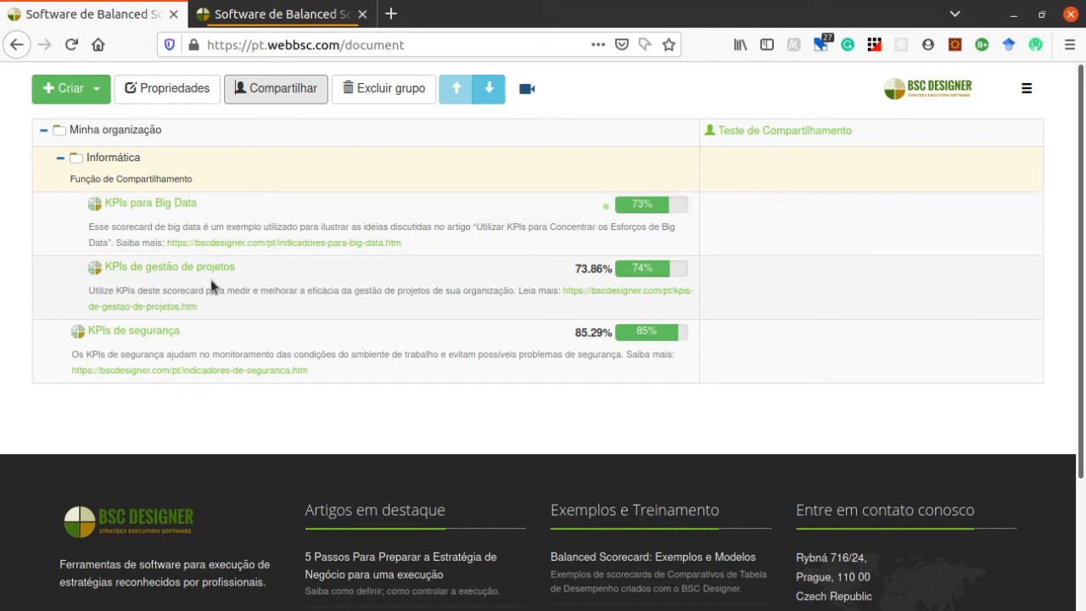
Examine the permission types for sharing the KPIs de segurança scorecard, including Modificar indicador and Modificar valor do indicador, without granting any.
click(281, 337)
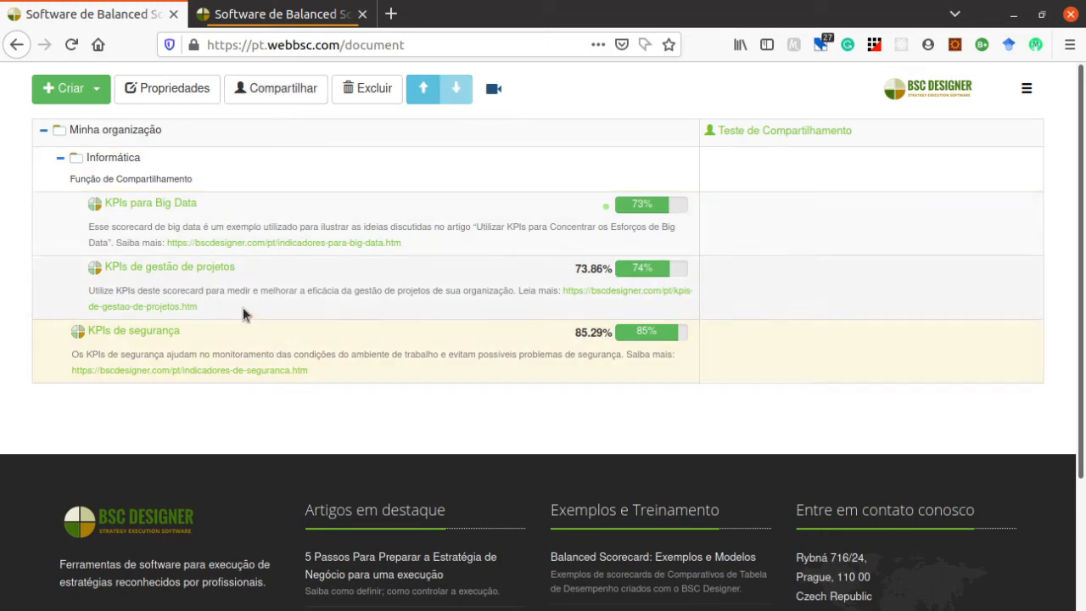
click(270, 98)
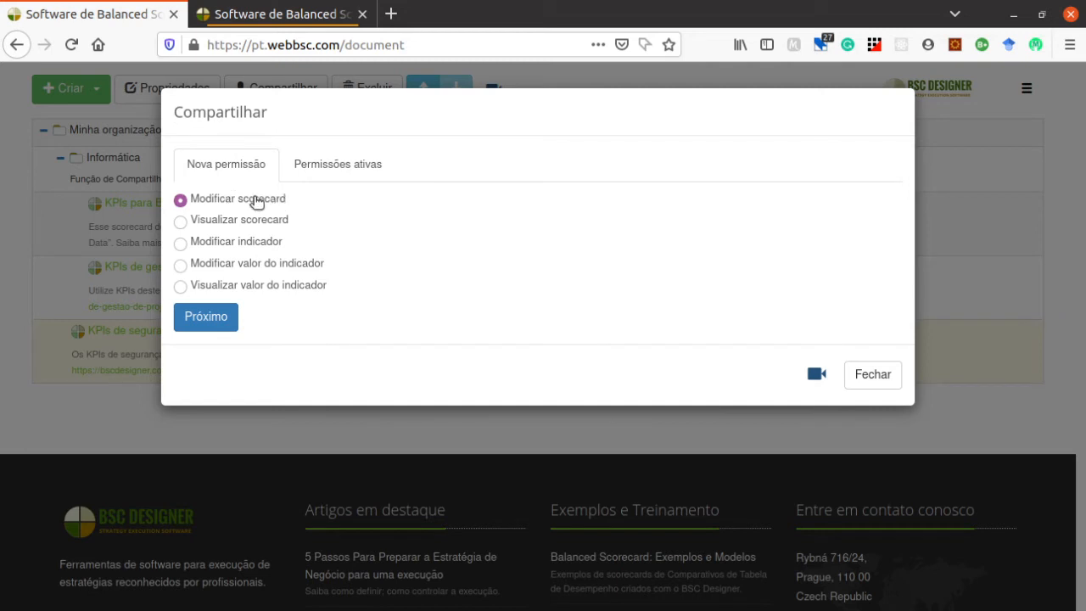
click(237, 242)
click(235, 264)
click(885, 376)
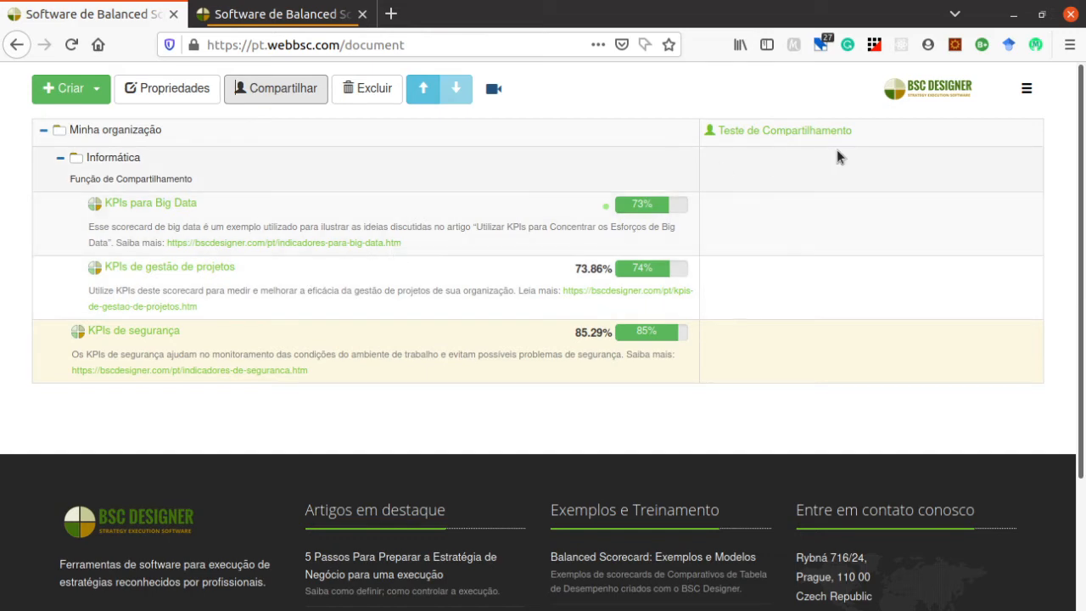
Enable the restriction to data entry only in the Teste de Compartilhamento user's account settings.
click(1026, 88)
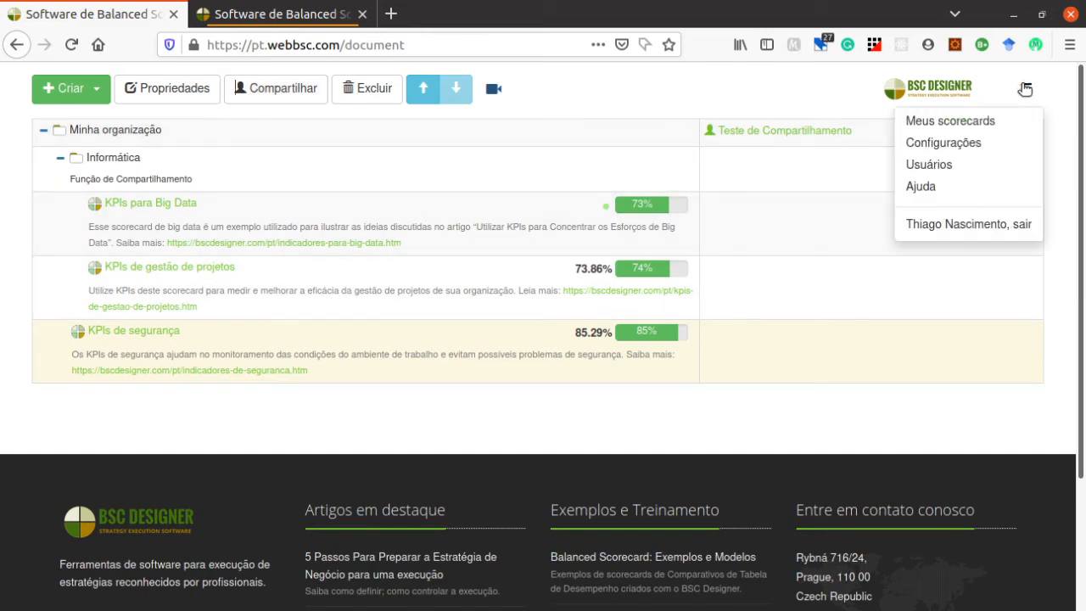
click(965, 166)
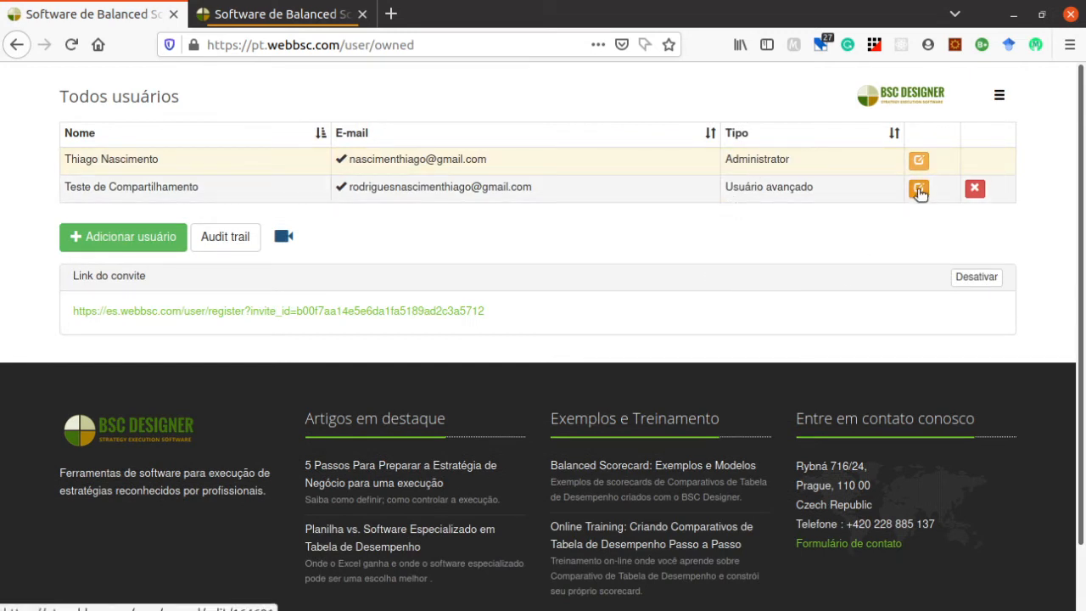
click(919, 191)
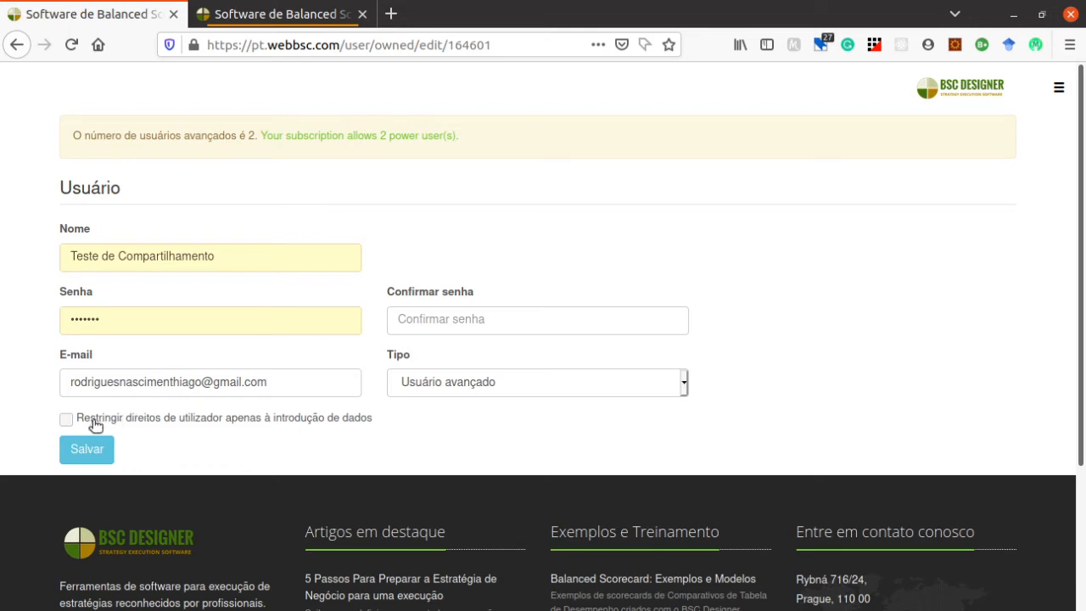
click(66, 420)
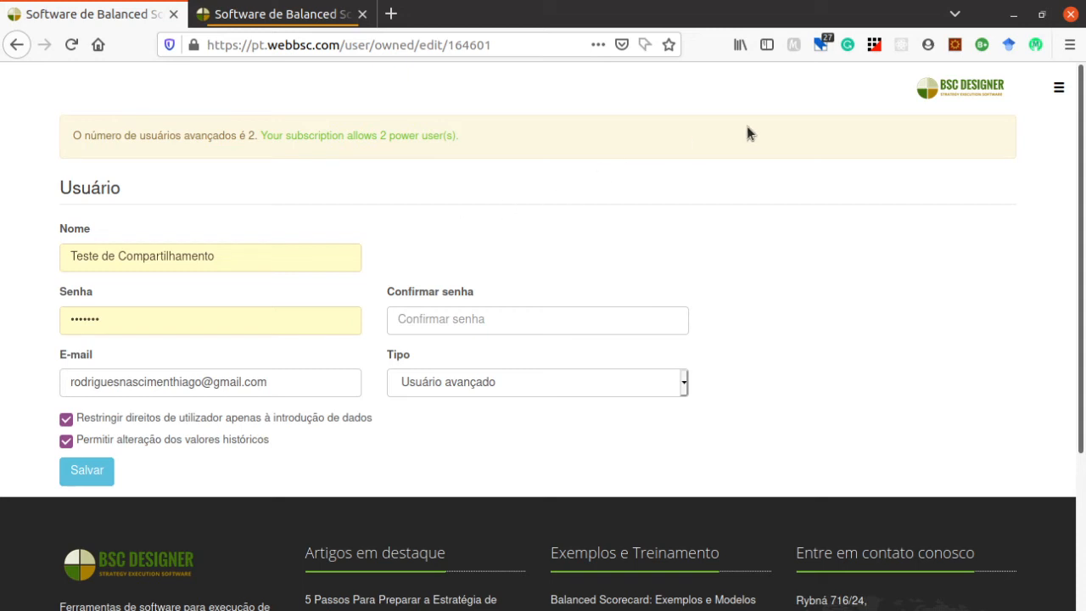
Examine the workflow settings for the historical data entry period that applies to users with limited rights.
click(1059, 87)
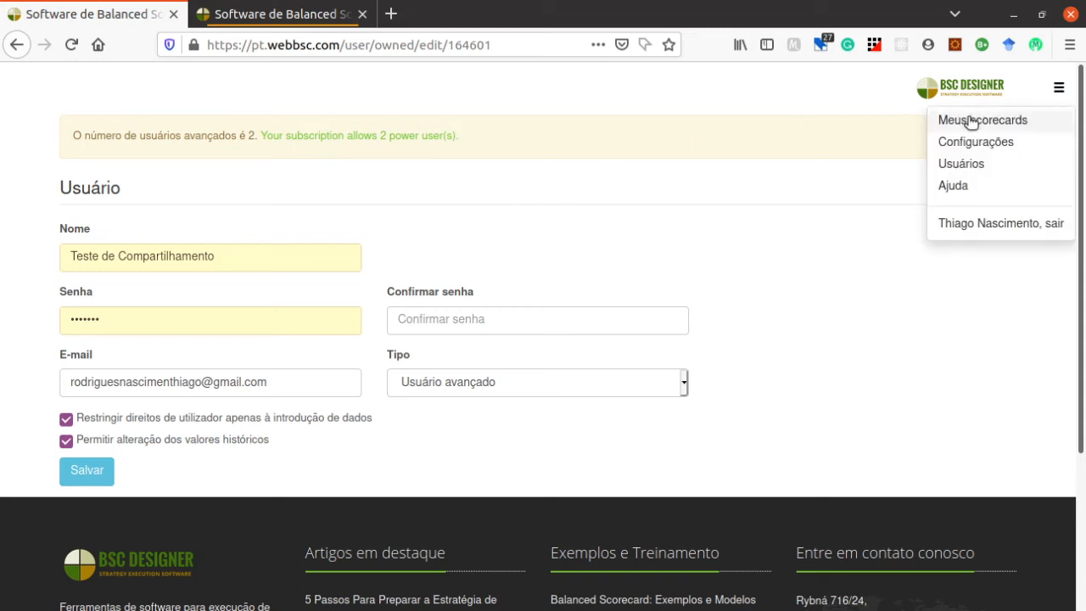
click(969, 145)
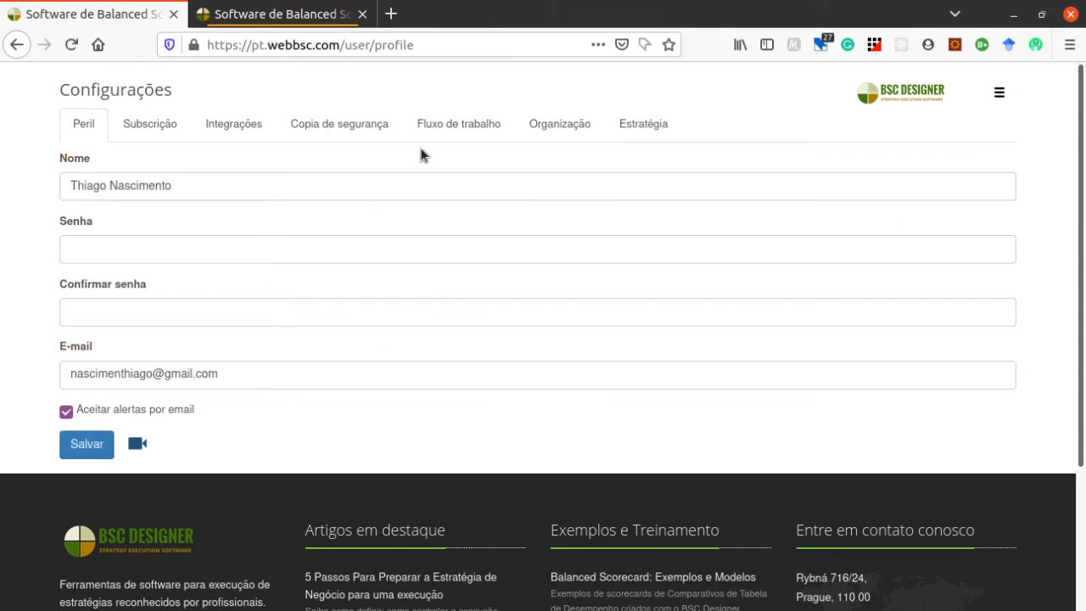
click(446, 125)
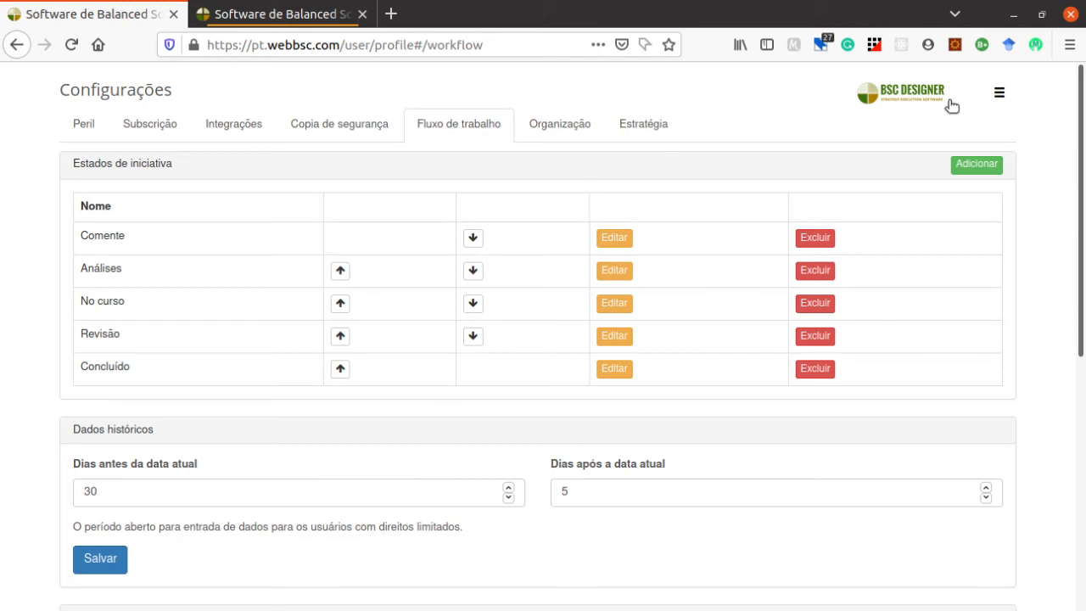
Return to the scorecard list and revoke Teste de Compartilhamento's Modificar scorecard permission on Minha organização.
click(1000, 94)
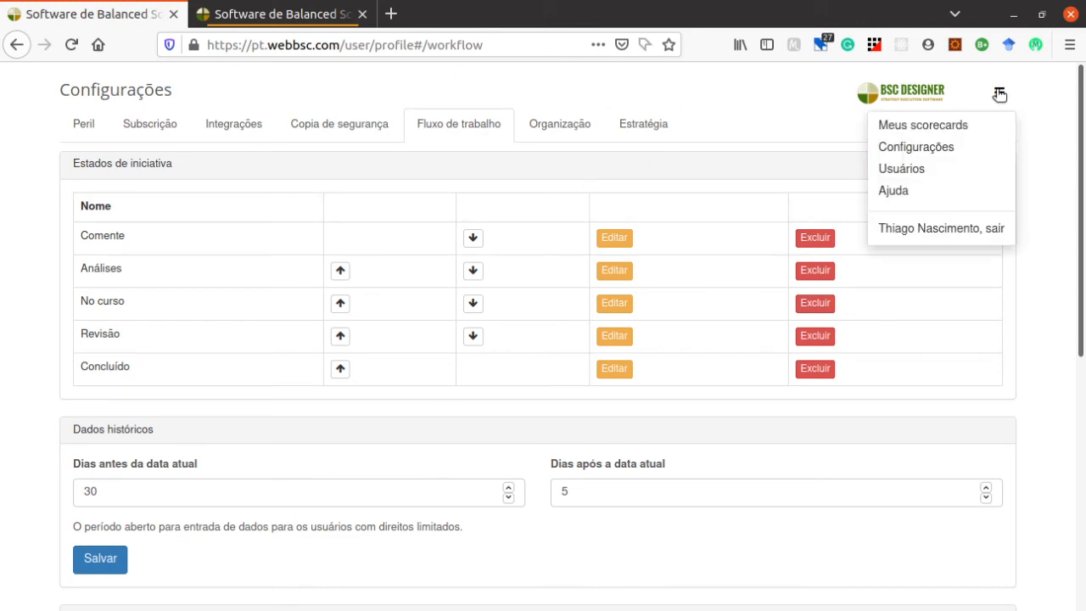
click(945, 128)
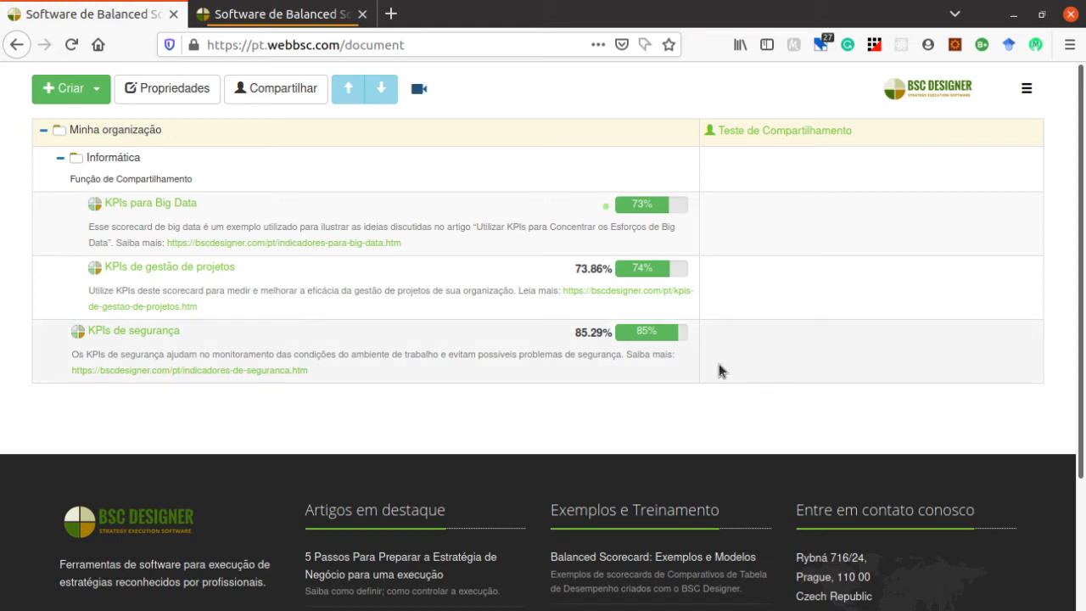
click(756, 132)
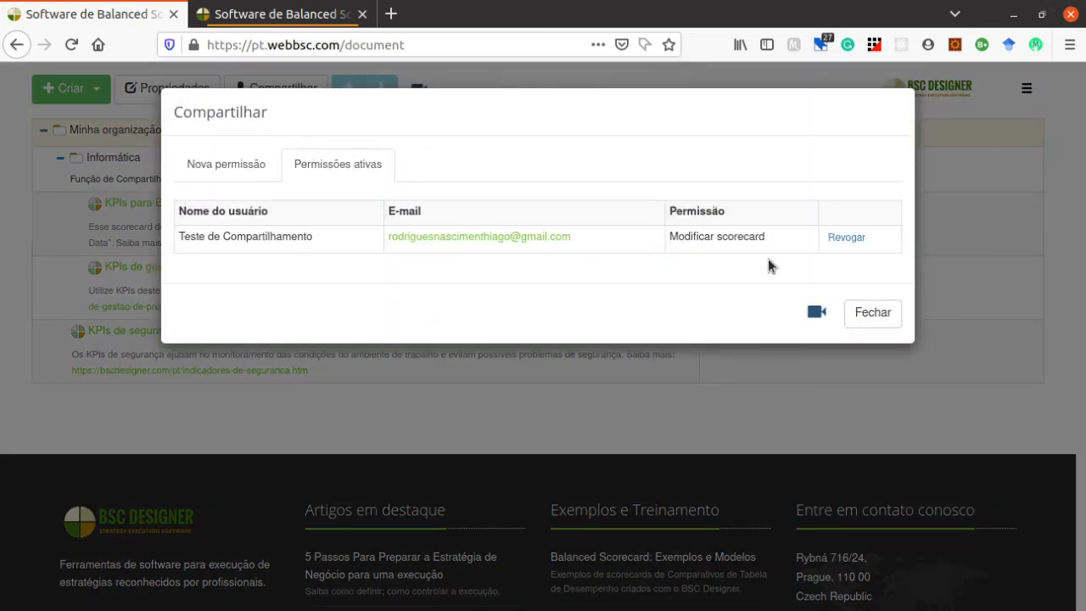
click(847, 237)
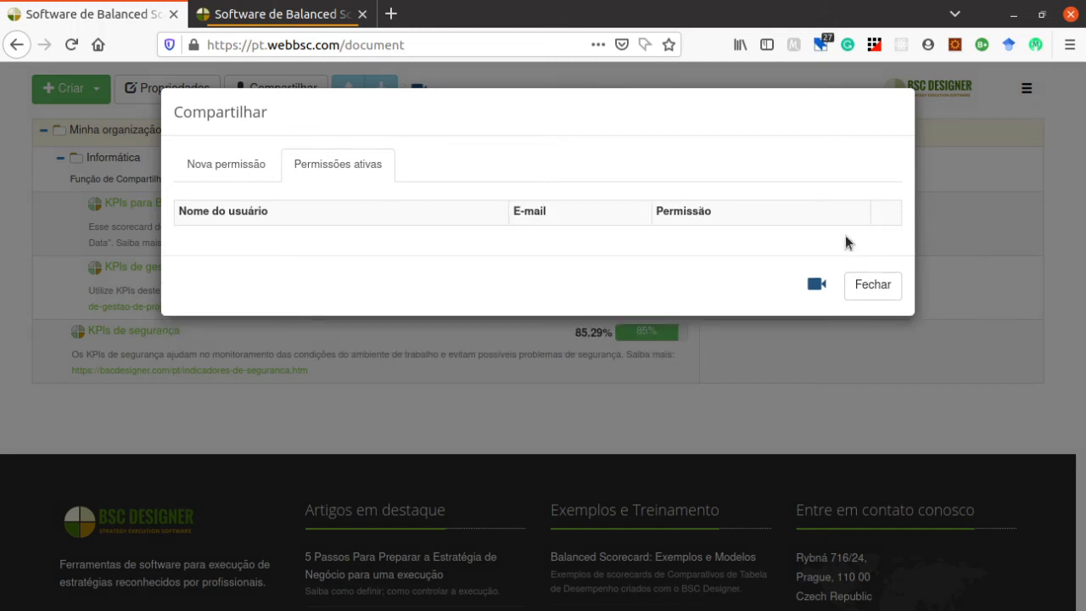
click(866, 289)
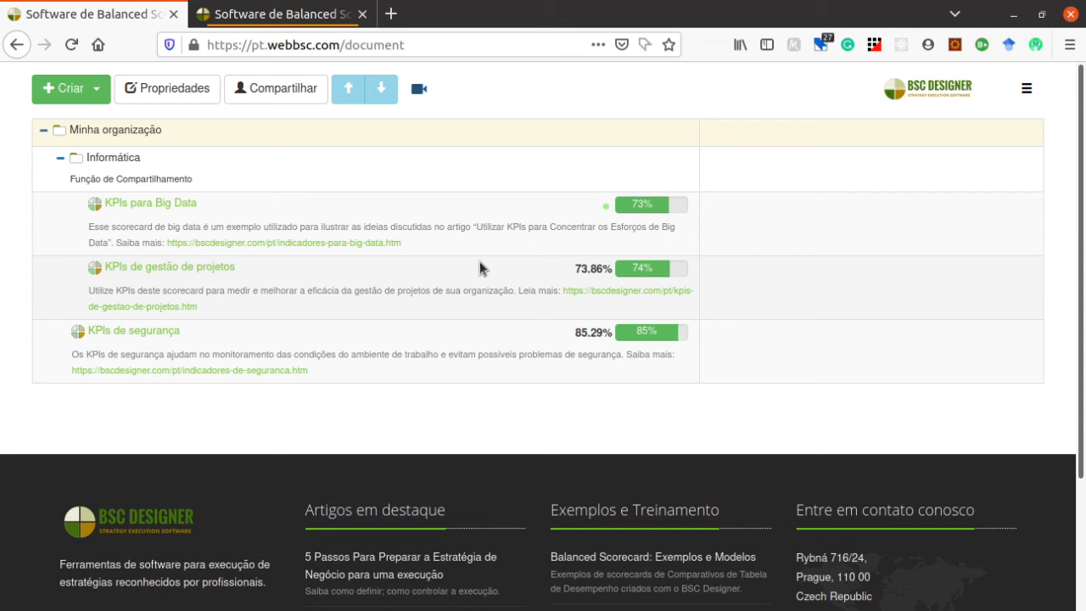
Examine who can be granted the Visualizar scorecard permission on the KPIs para Big Data scorecard, without granting it.
click(340, 200)
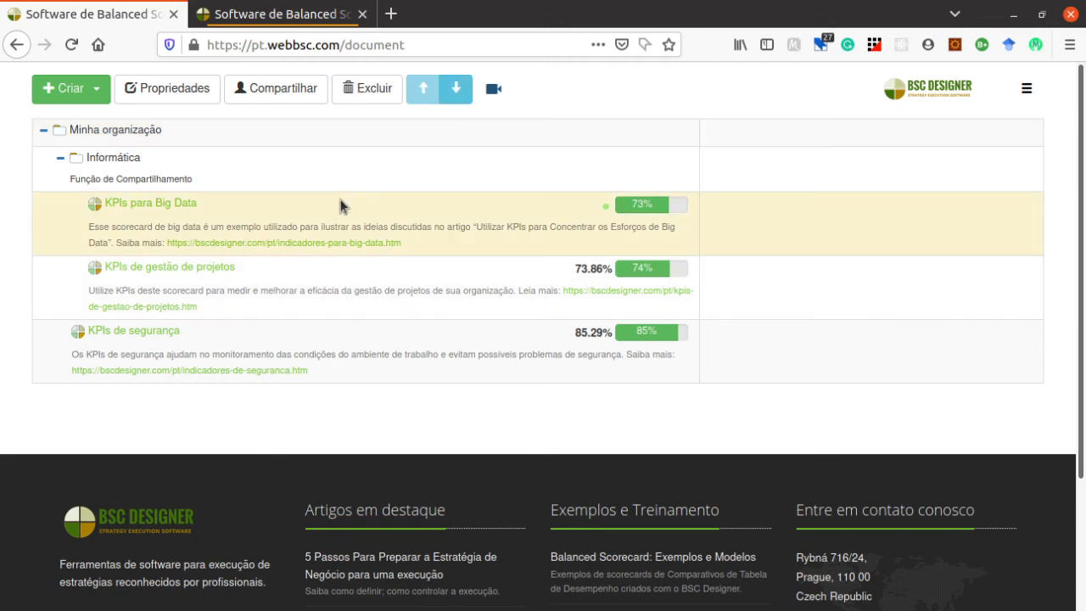
click(283, 90)
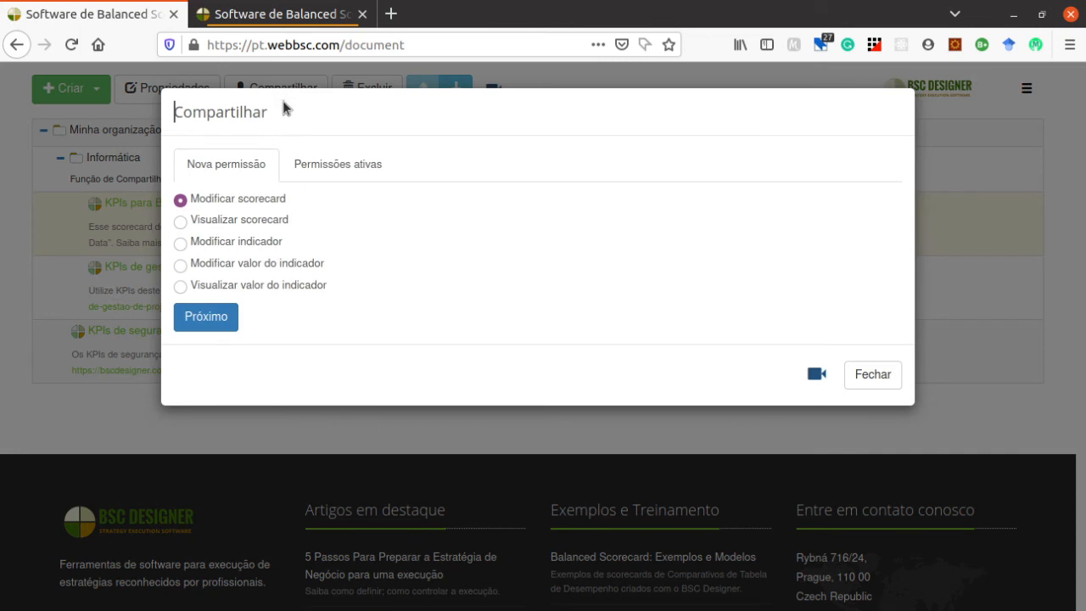
click(181, 223)
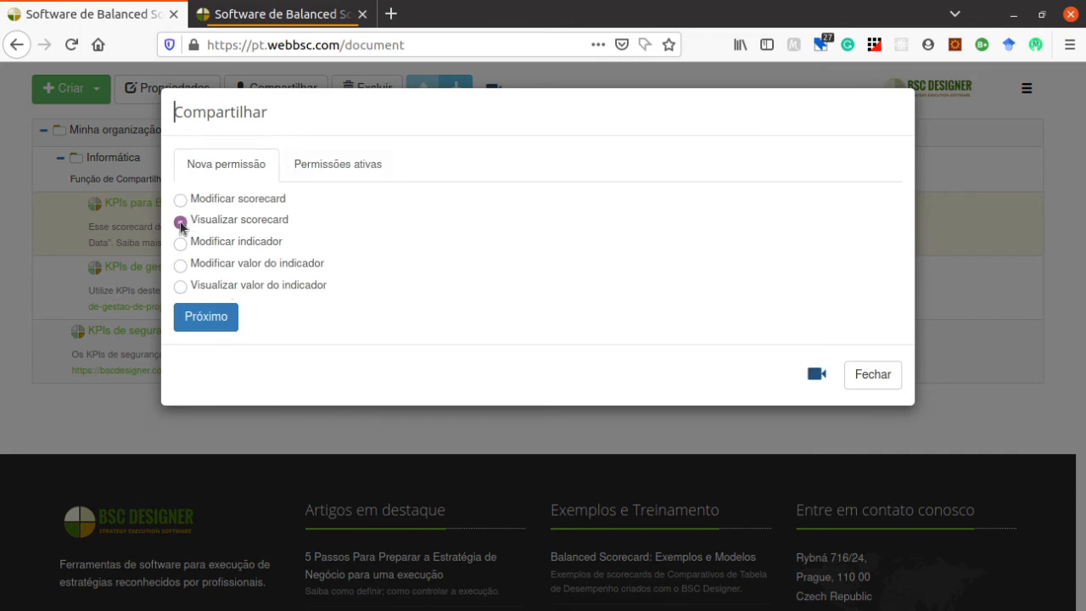
click(208, 317)
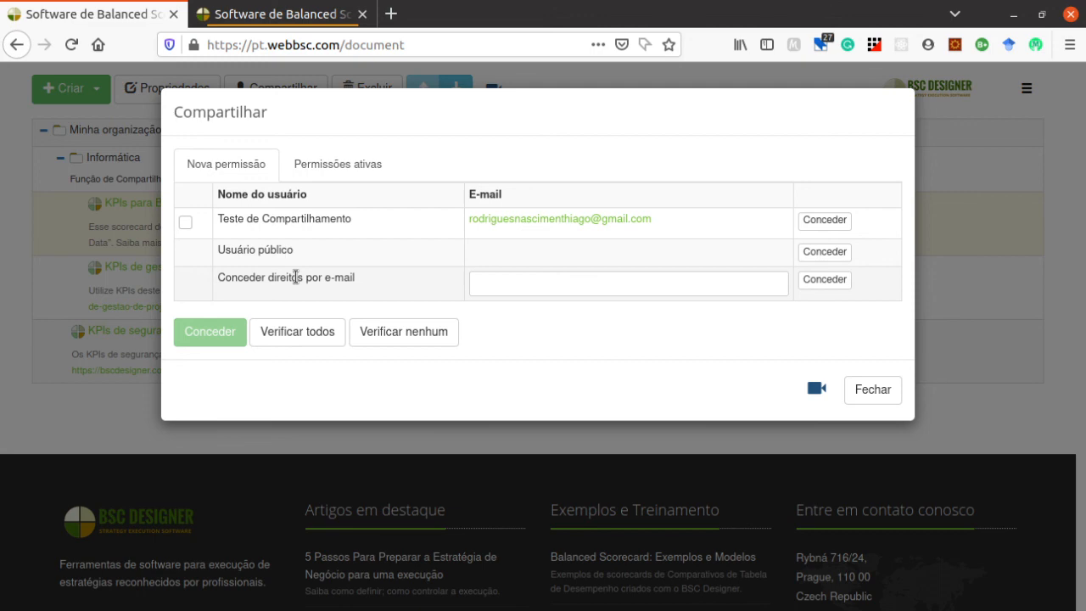
click(862, 393)
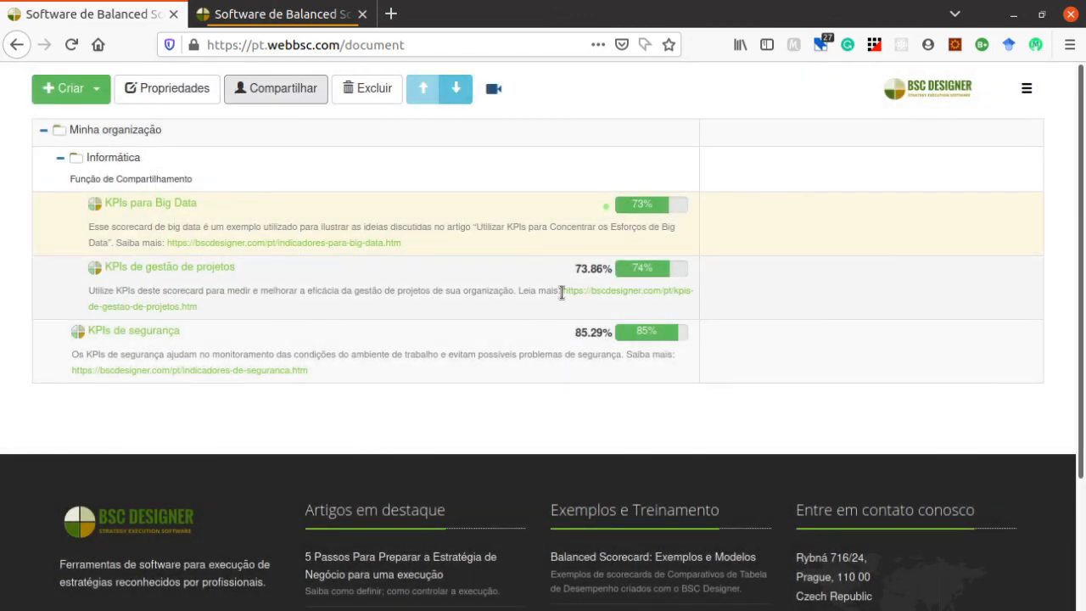